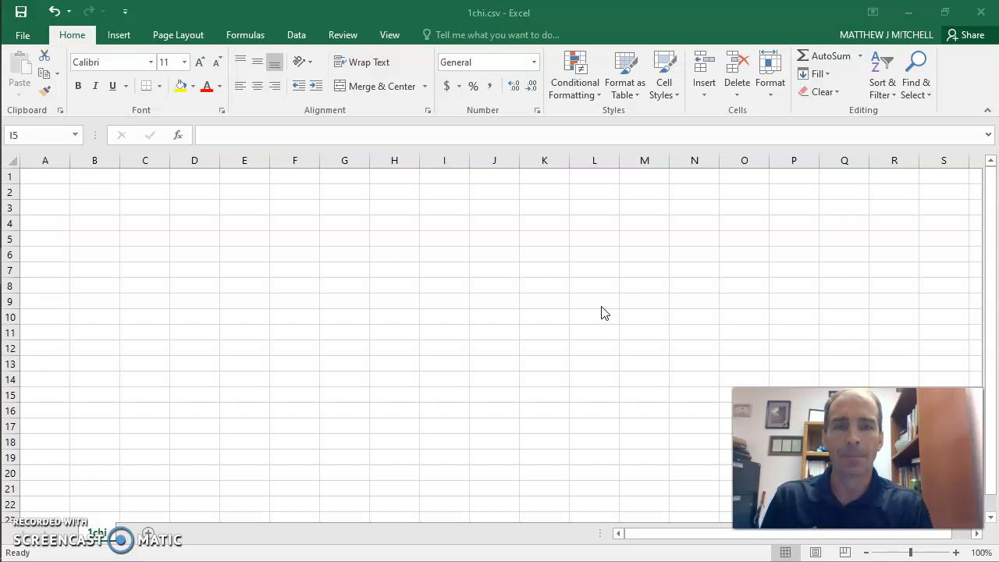
Enter the column heading "Die Roll" in cell A1
click(41, 178)
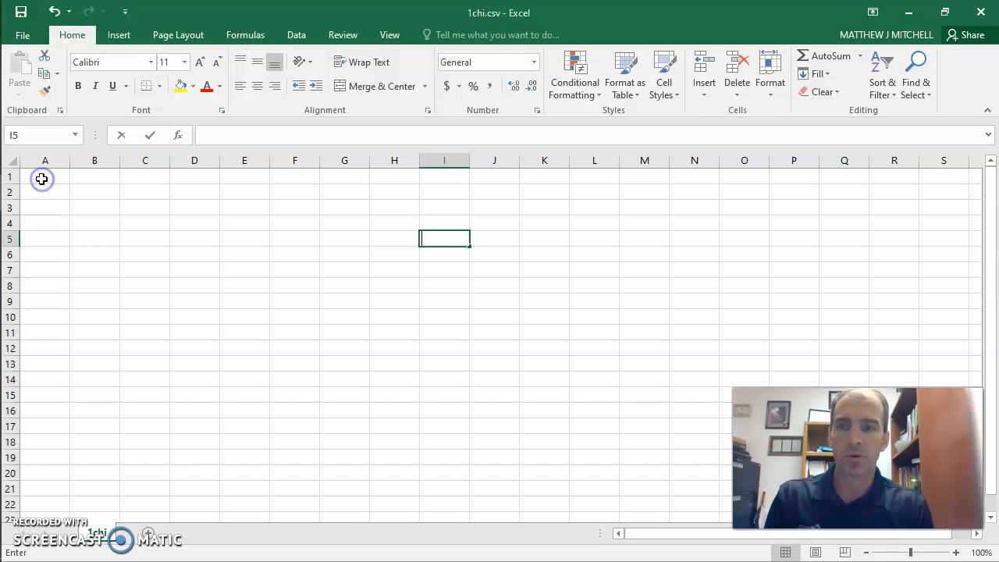
click(41, 179)
text(Die Roll)
List the die outcomes One, Two, Three, Four, Five and Six down column A in cells A2 to A7
click(46, 191)
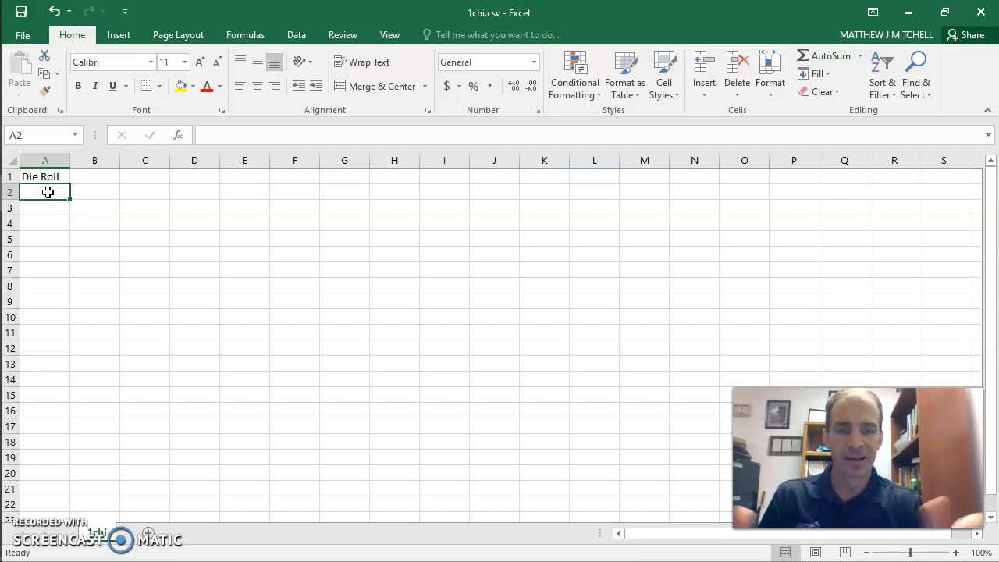
text(One)
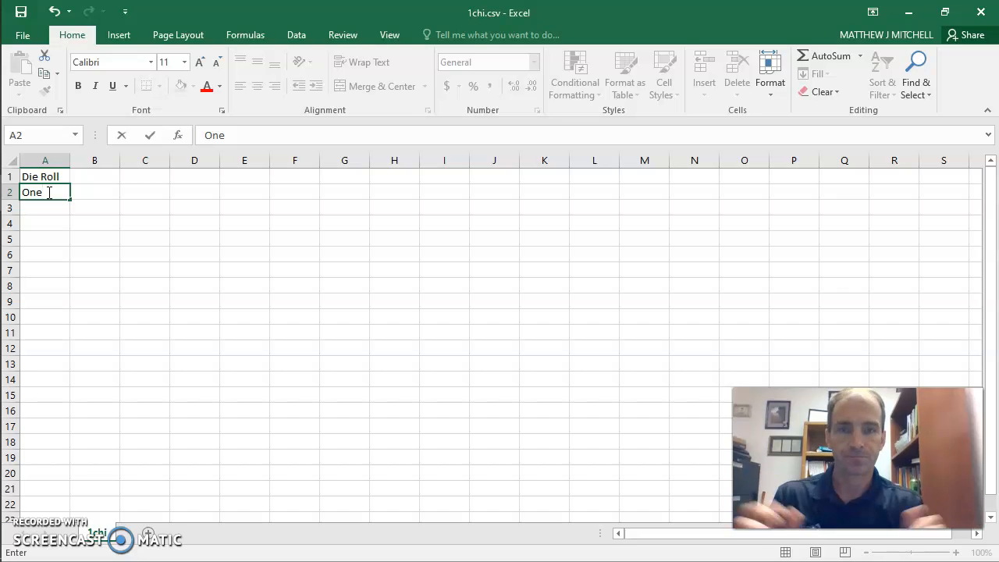
key(Return)
text(Two)
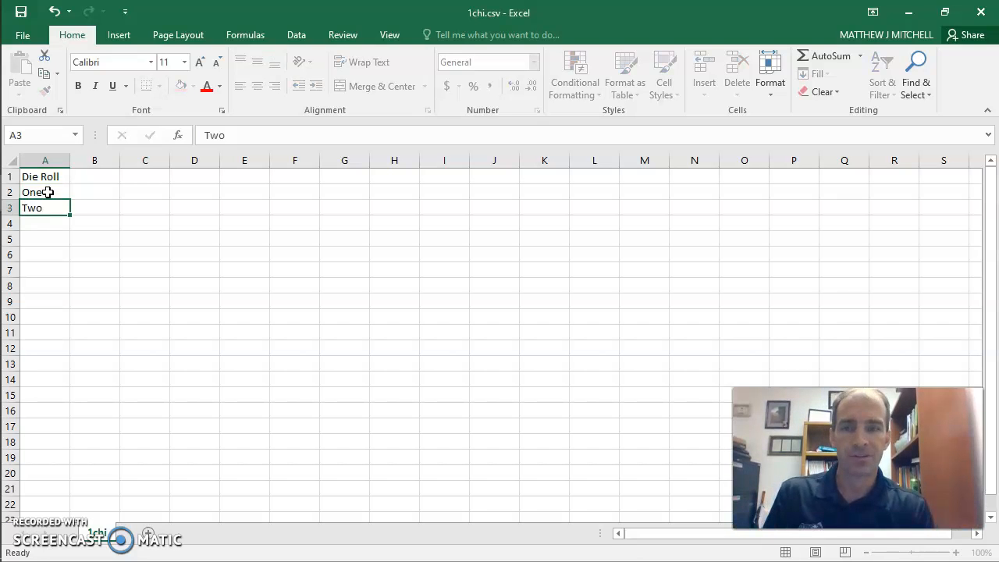
key(Return)
text(Three)
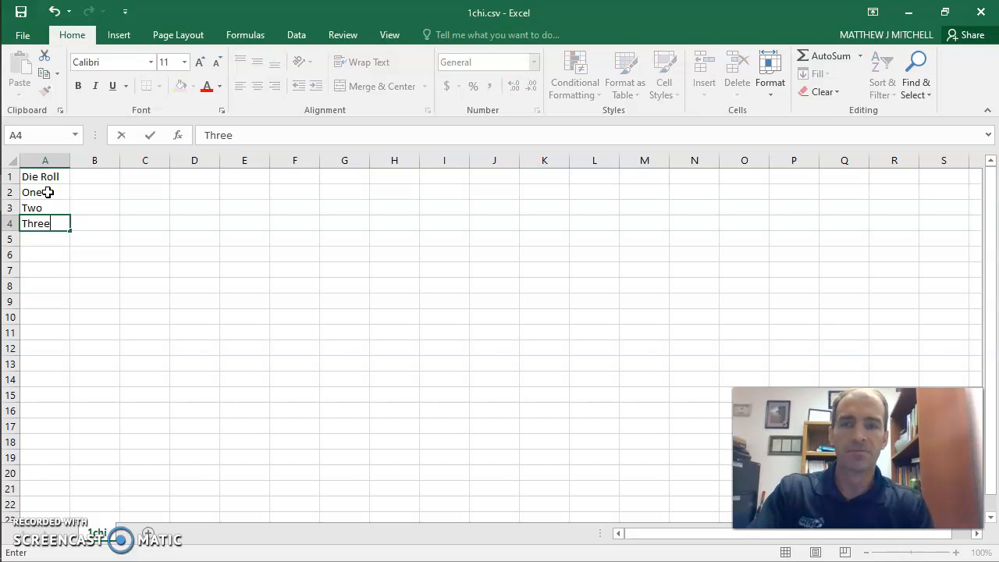
key(Return)
text(Four)
key(Return)
text(Five)
key(Return)
text(Six)
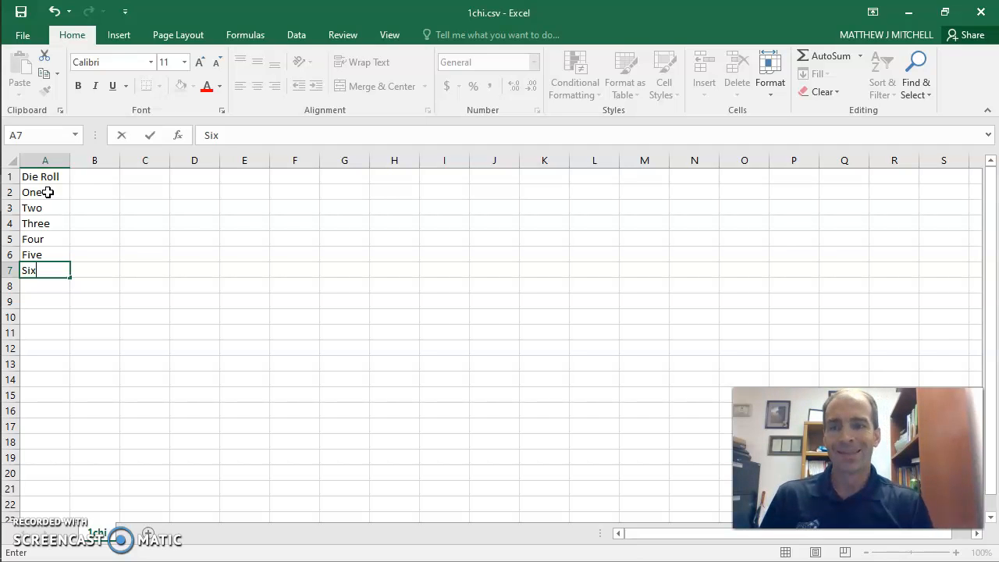
Head column B "Count" and enter a count of 15 for both One and Two
click(83, 178)
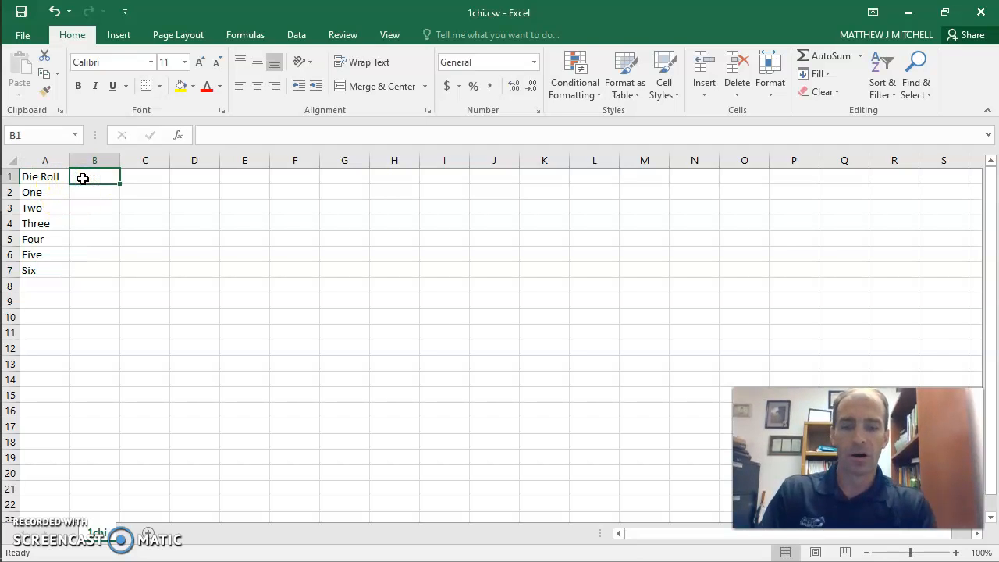
text(Count)
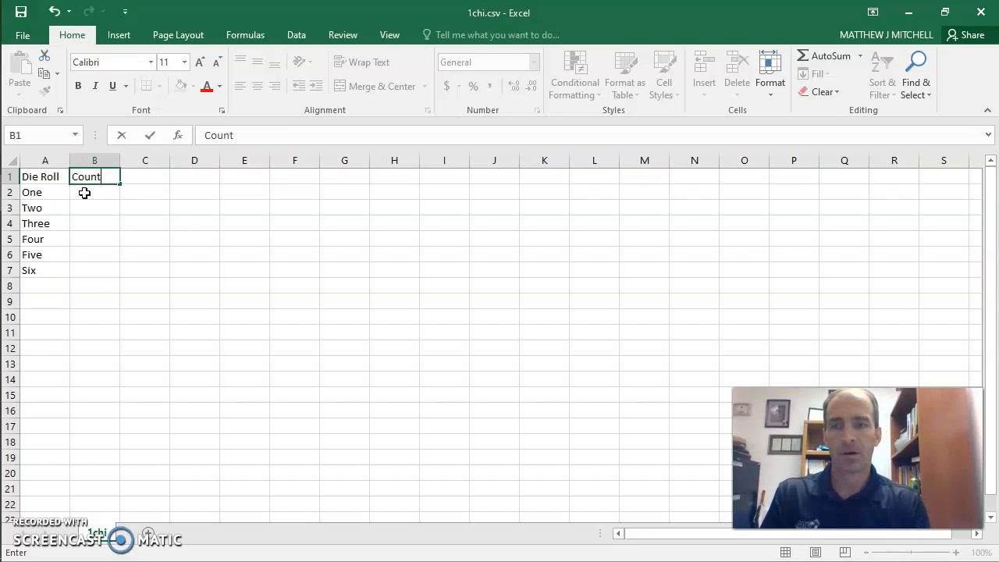
click(84, 193)
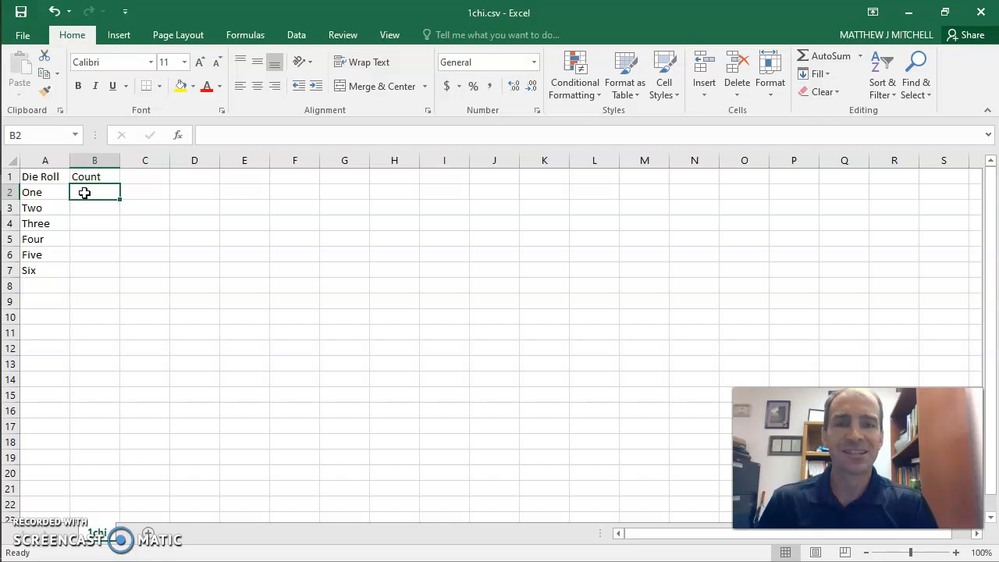
text(15)
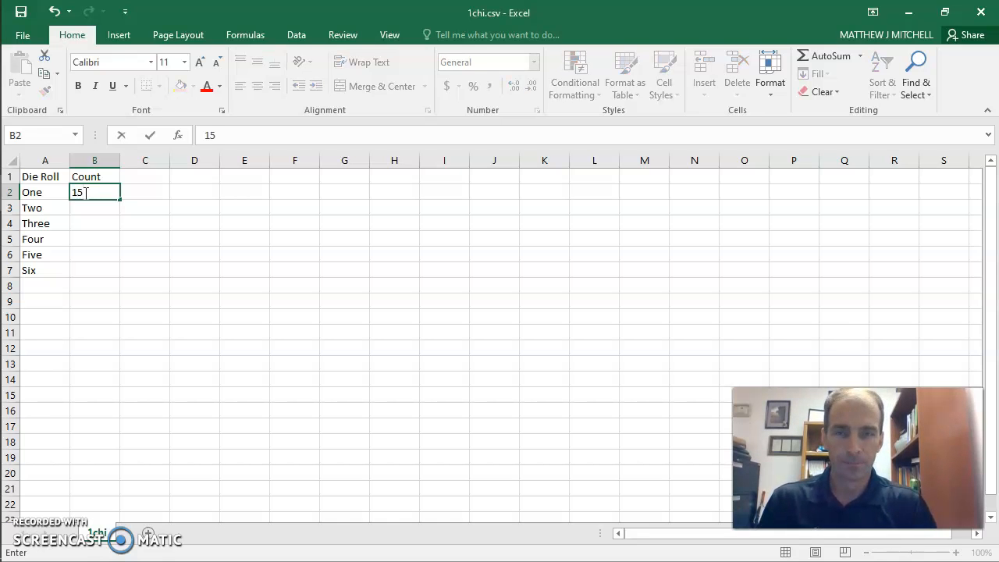
key(Return)
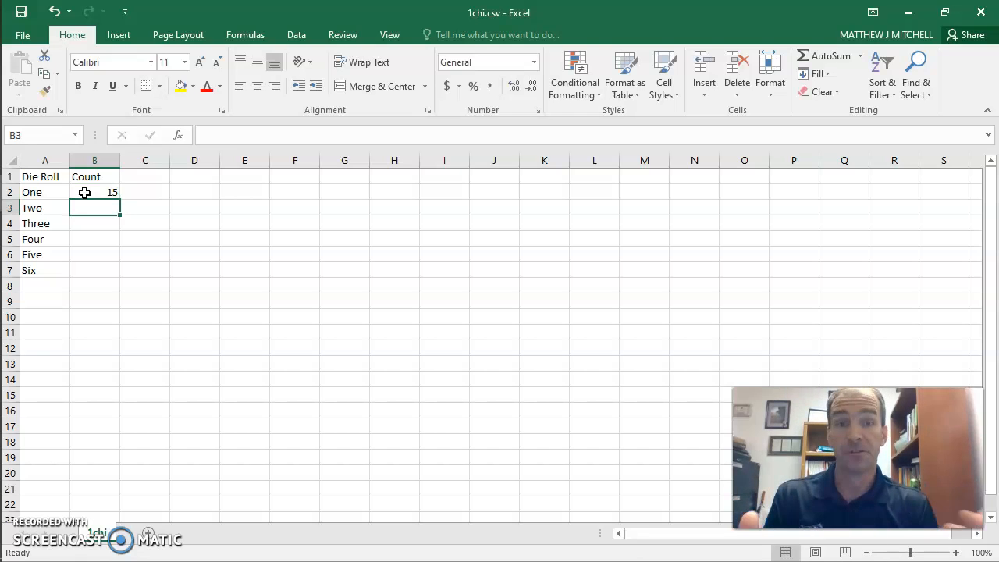
text(15)
key(ctrl+Return)
key(Return)
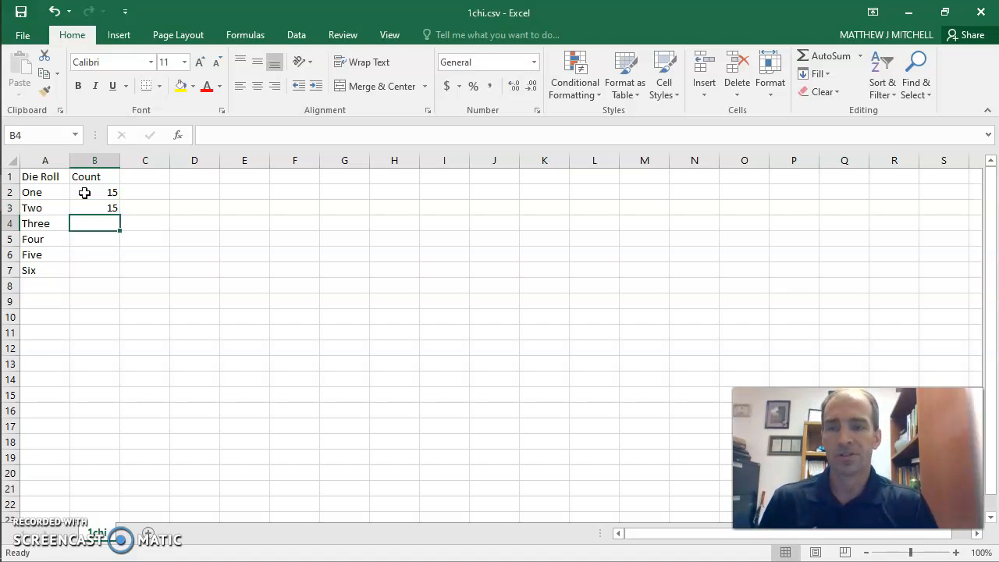
Enter the counts 25, 18, 16 and 11 for Three, Four, Five and Six in column B
text(25)
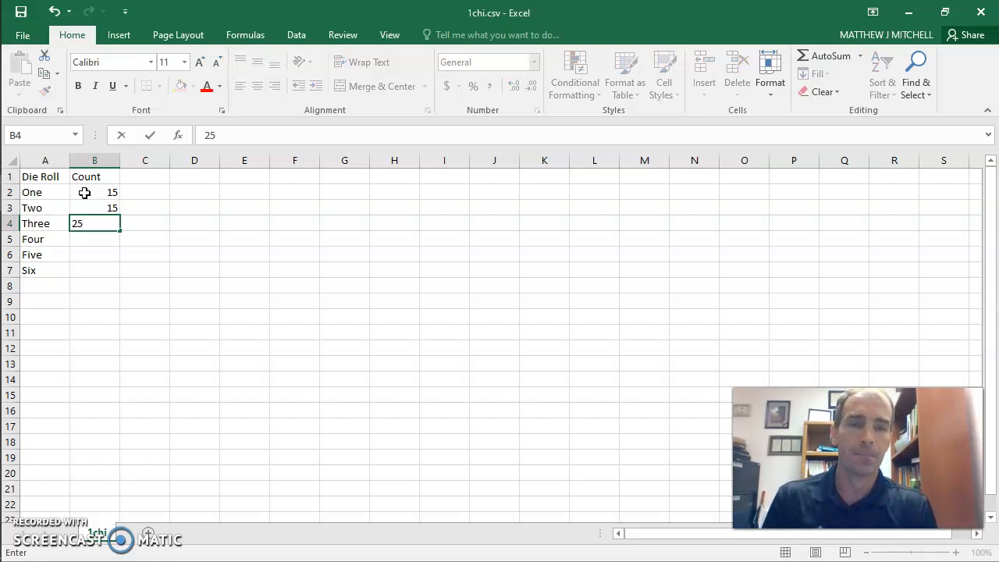
key(Return)
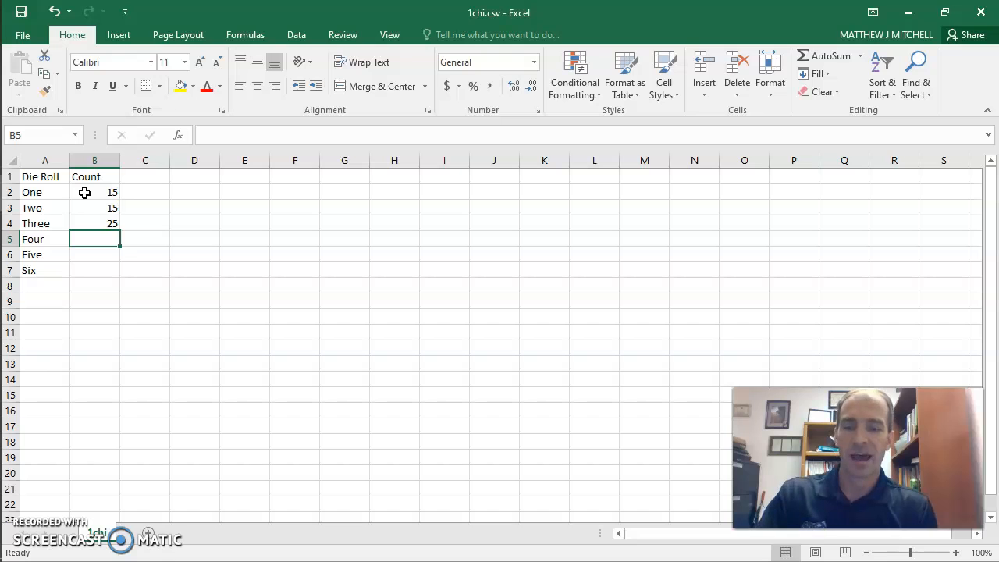
text(18)
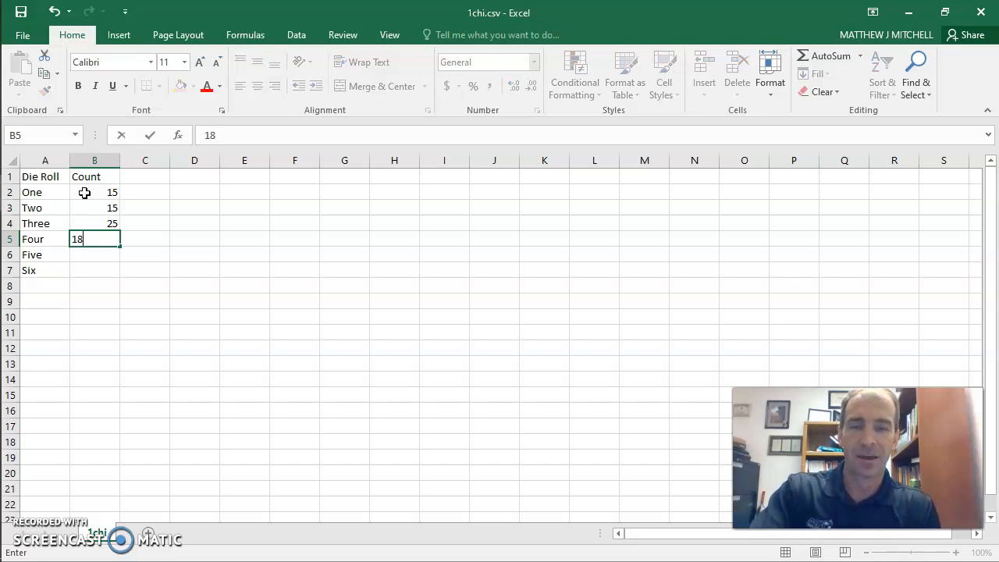
key(Return)
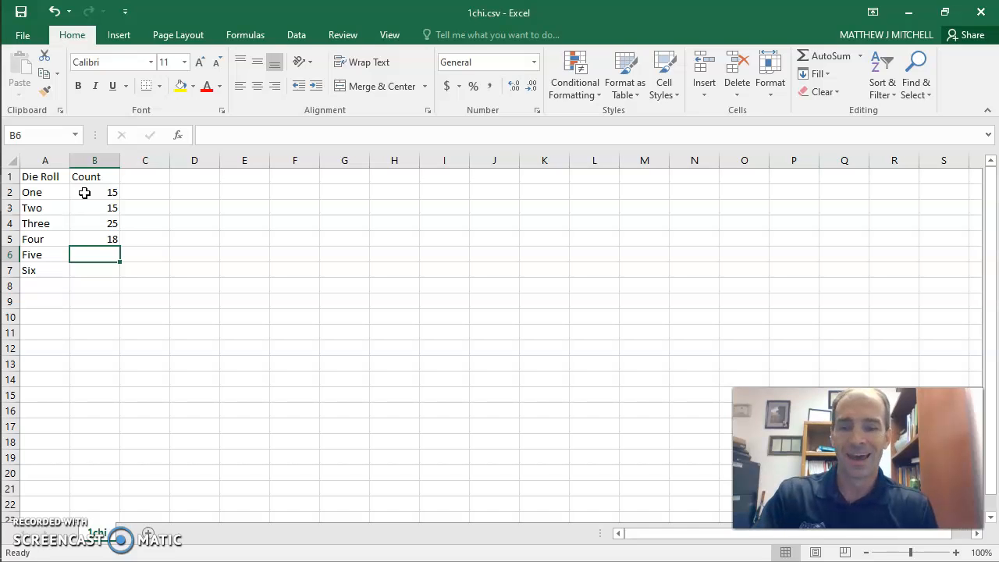
text(16)
key(Return)
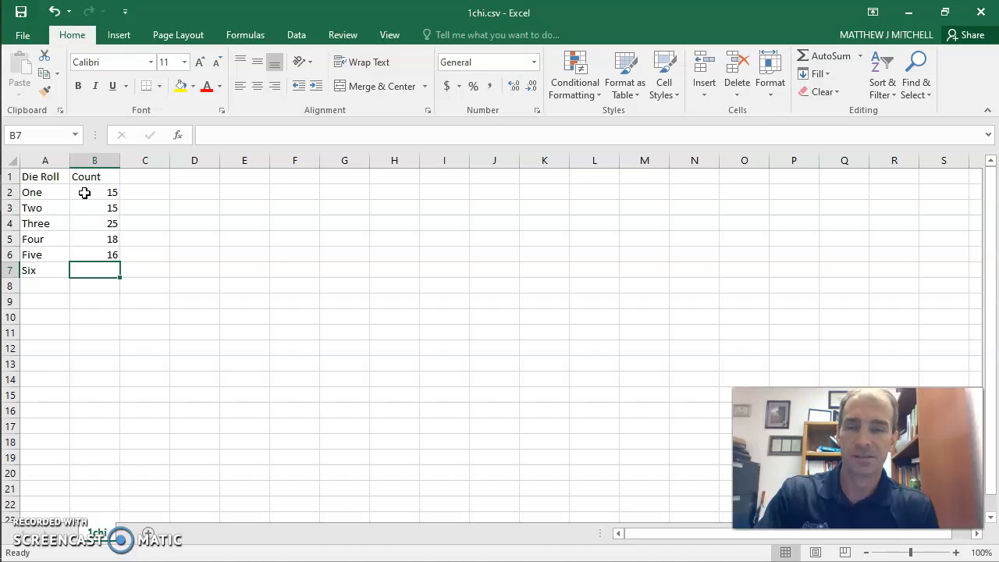
text(11)
key(Return)
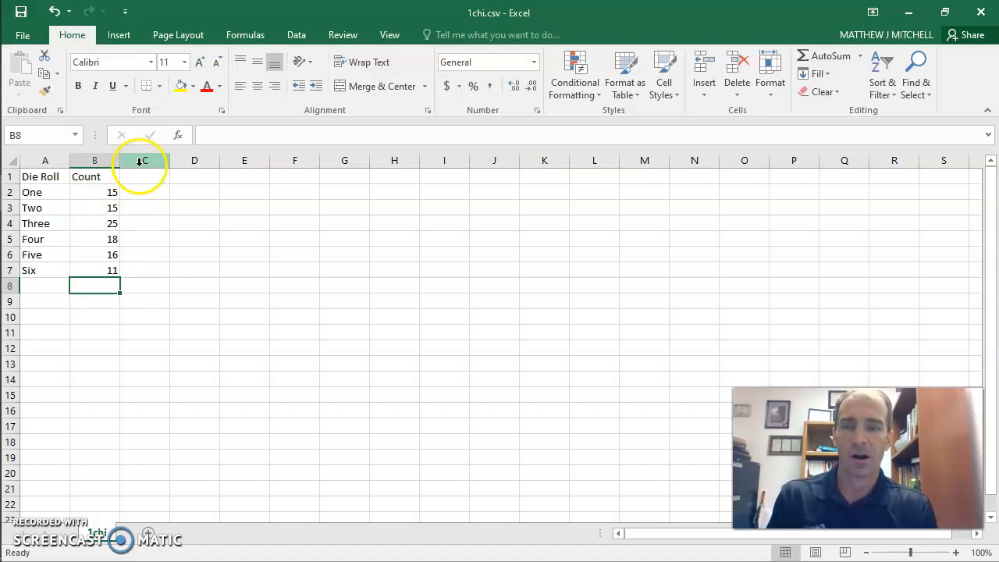
Check the sum of the six counts in cells B2 to B7
drag(107, 194, 100, 270)
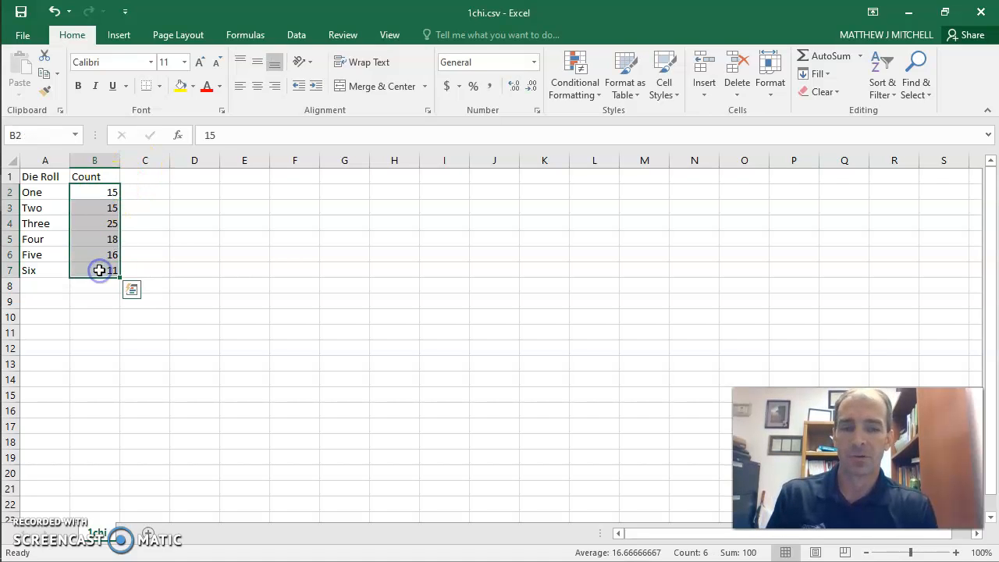
click(213, 220)
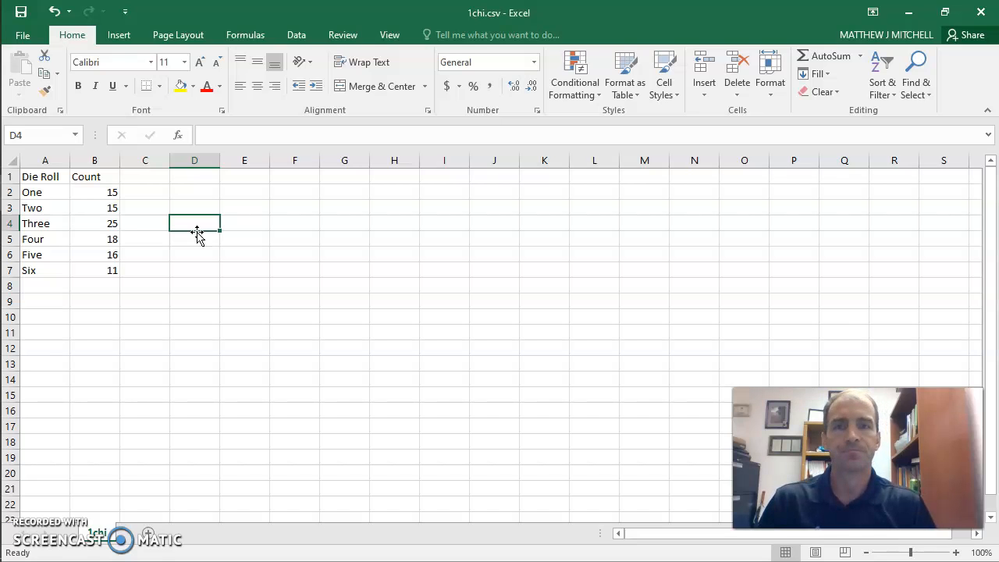
Switch to JASP and close the open 1chi analysis without saving its changes
click(25, 38)
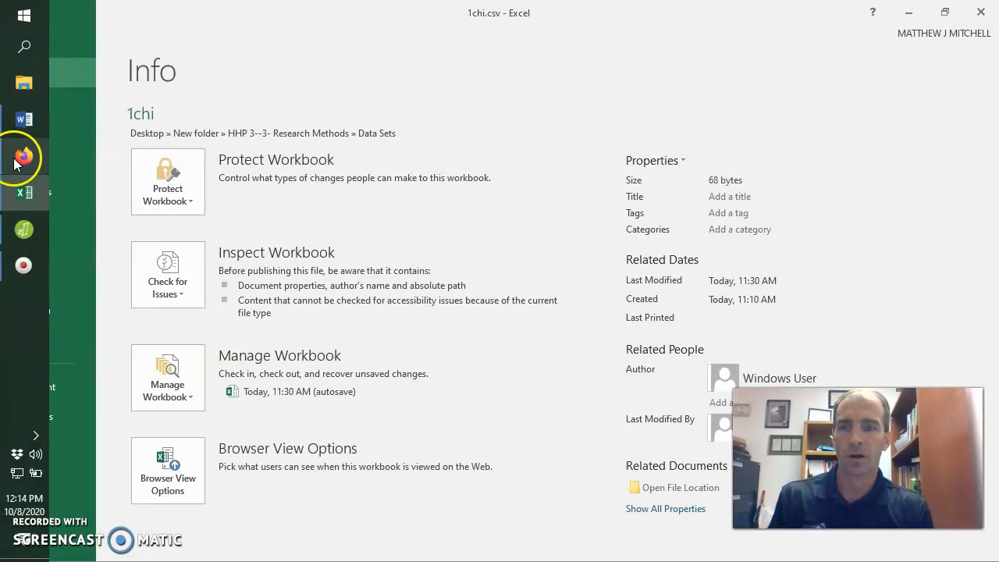
click(21, 231)
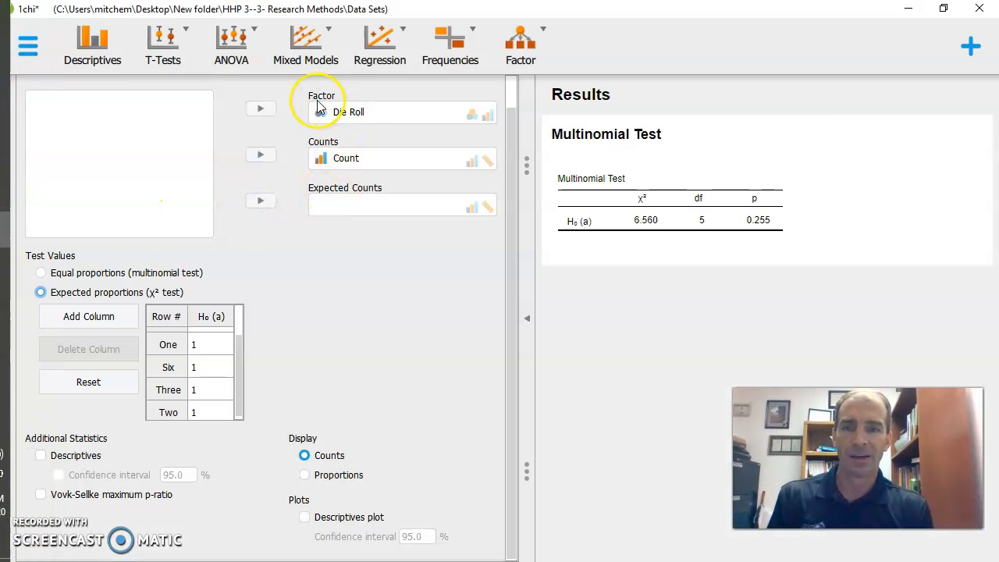
click(33, 45)
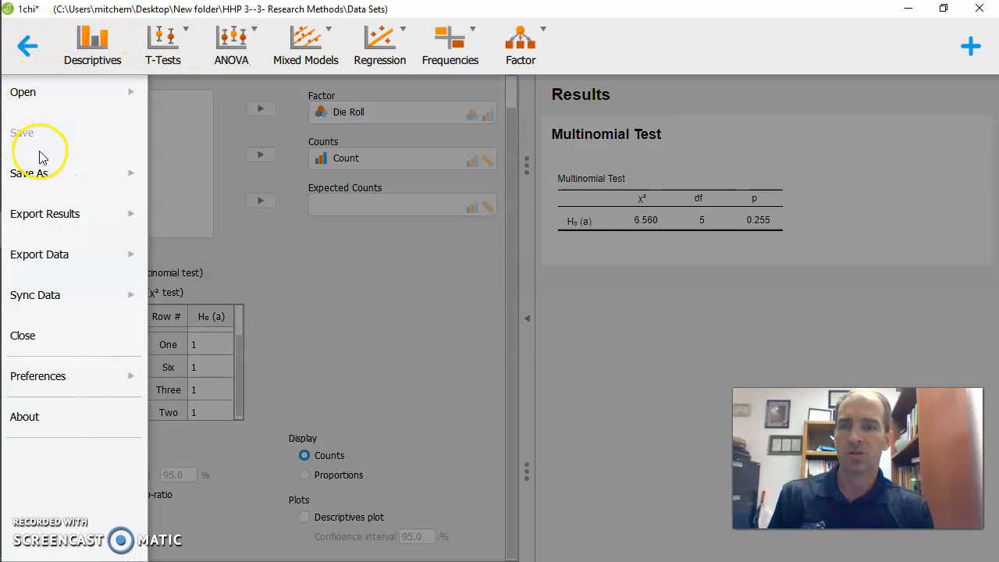
click(41, 337)
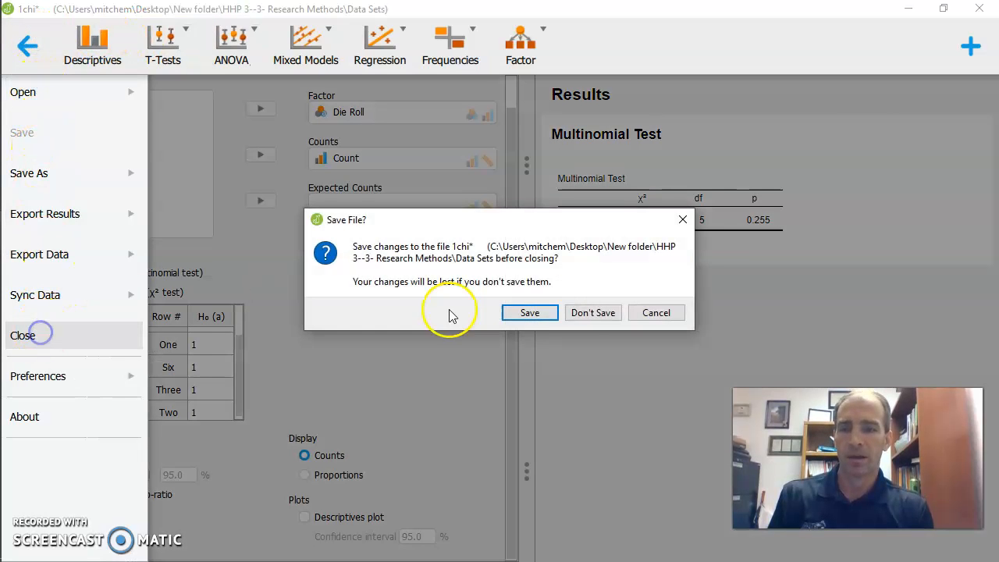
click(574, 312)
Open the recent data file 1chi.csv from the Research Methods Data Sets folder
click(24, 53)
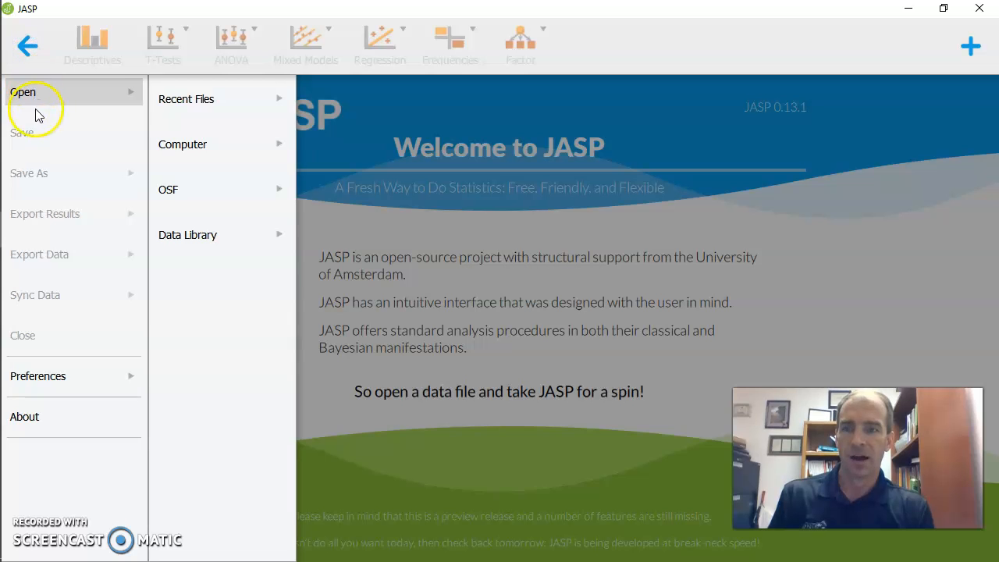
click(189, 107)
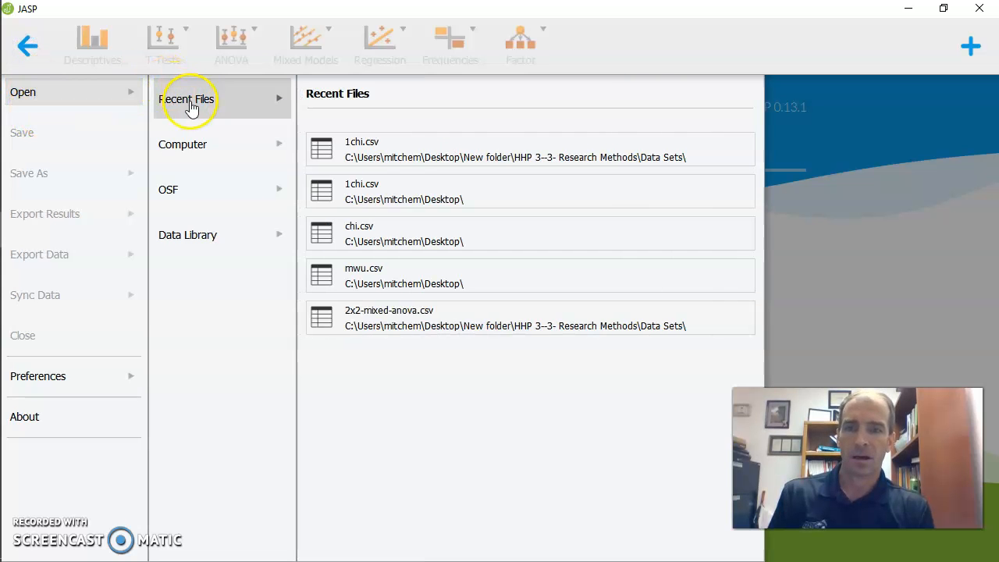
click(218, 147)
click(211, 108)
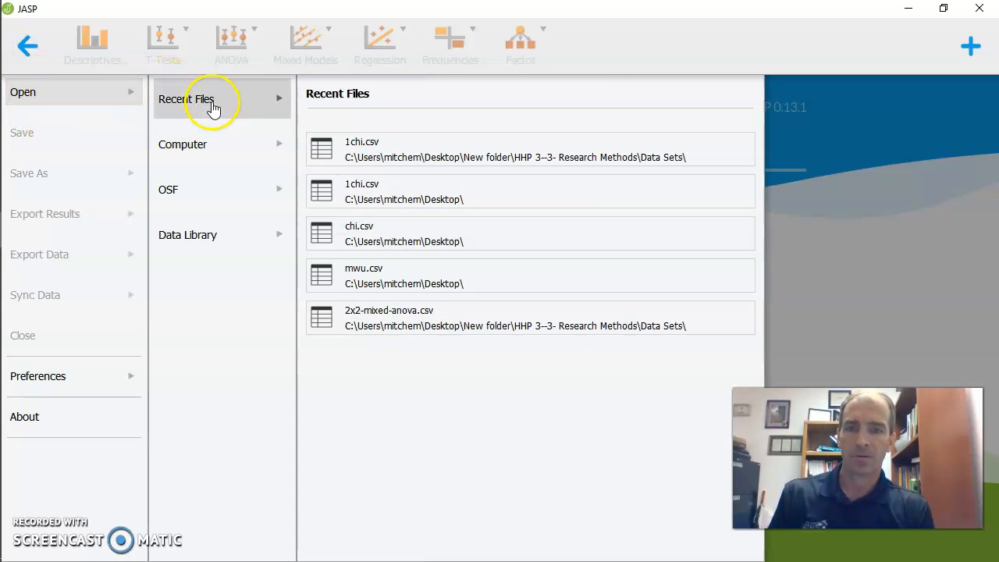
click(419, 164)
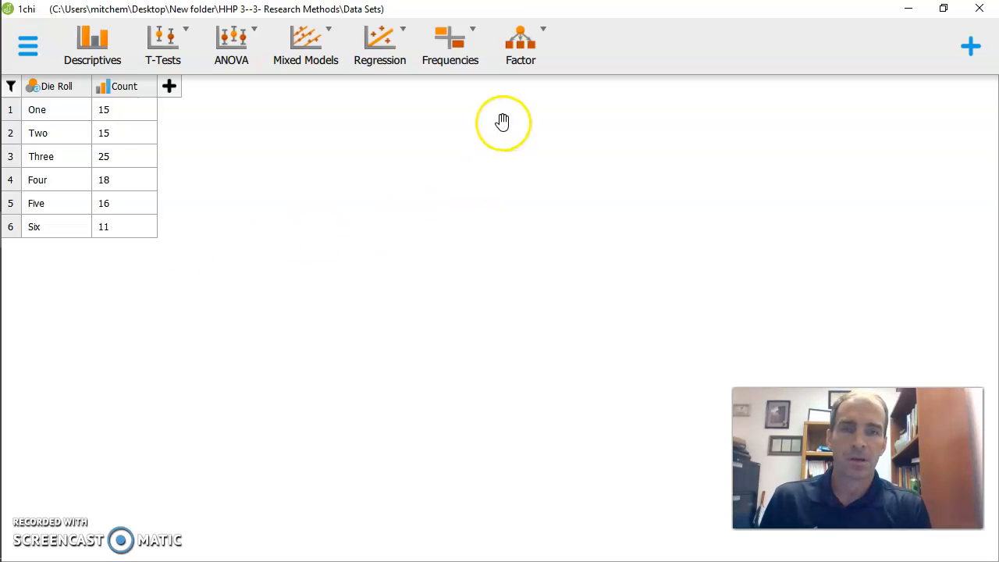
Run a classical Multinomial Test with Die Roll as the factor and Count as the counts
click(466, 51)
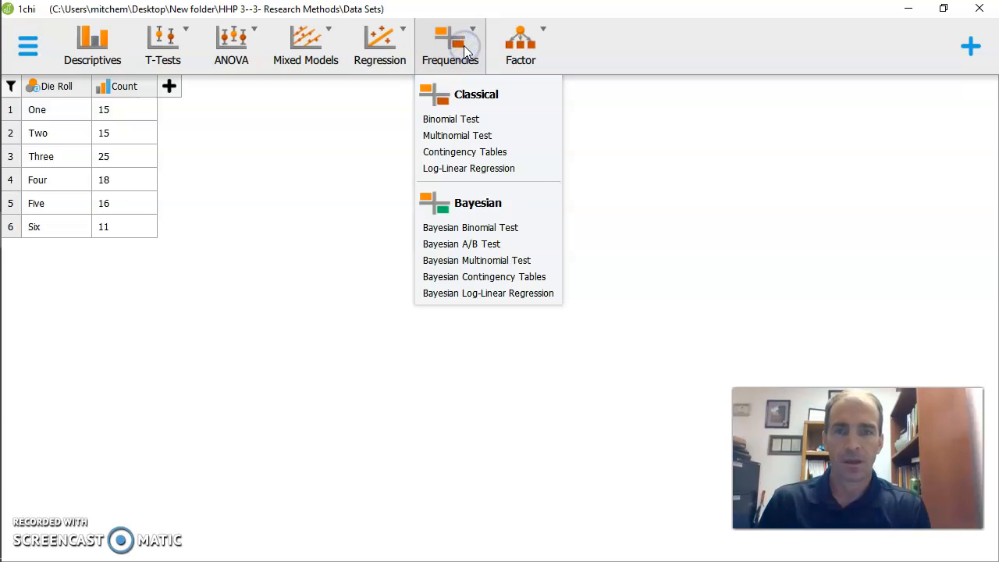
click(461, 136)
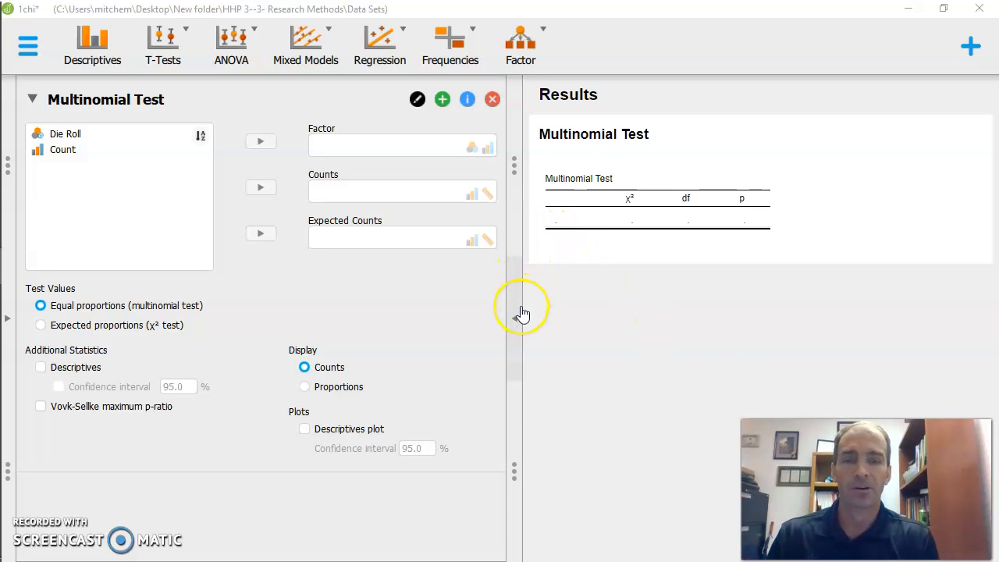
click(68, 136)
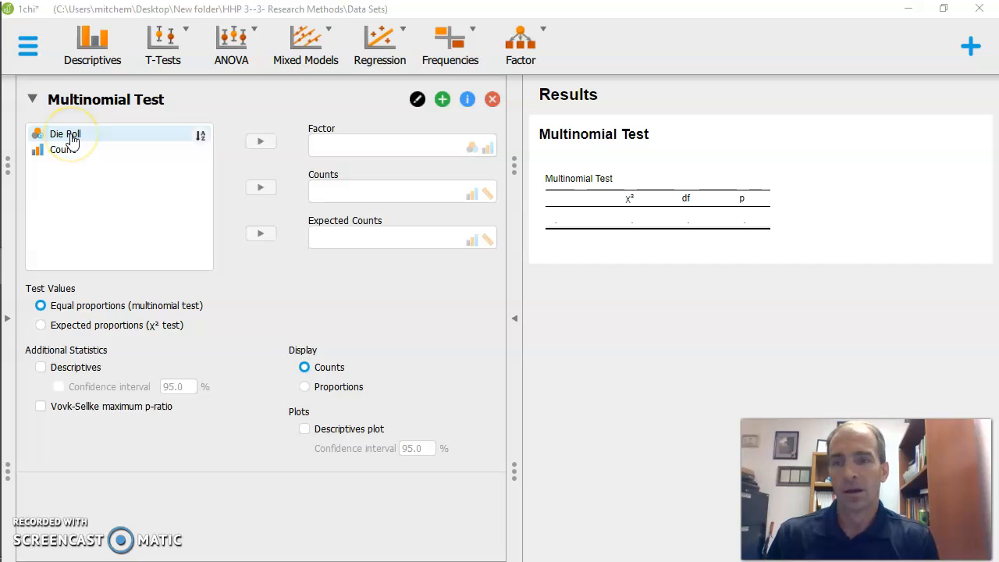
click(71, 137)
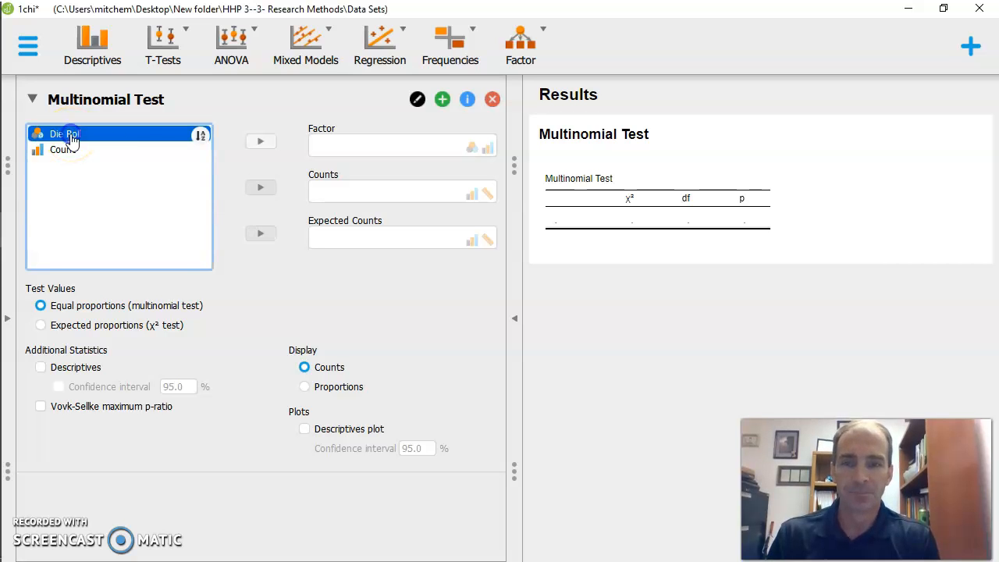
click(261, 143)
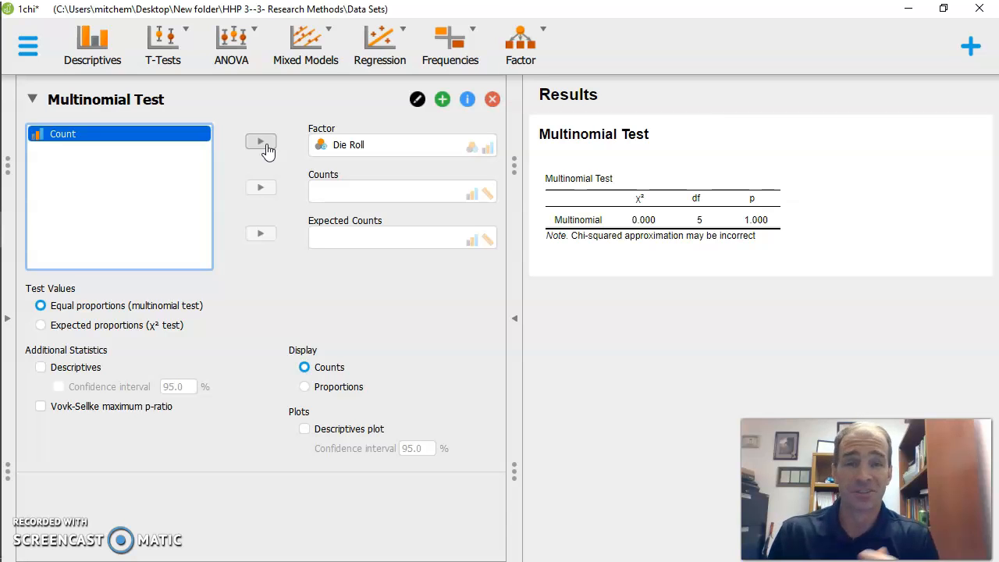
click(113, 141)
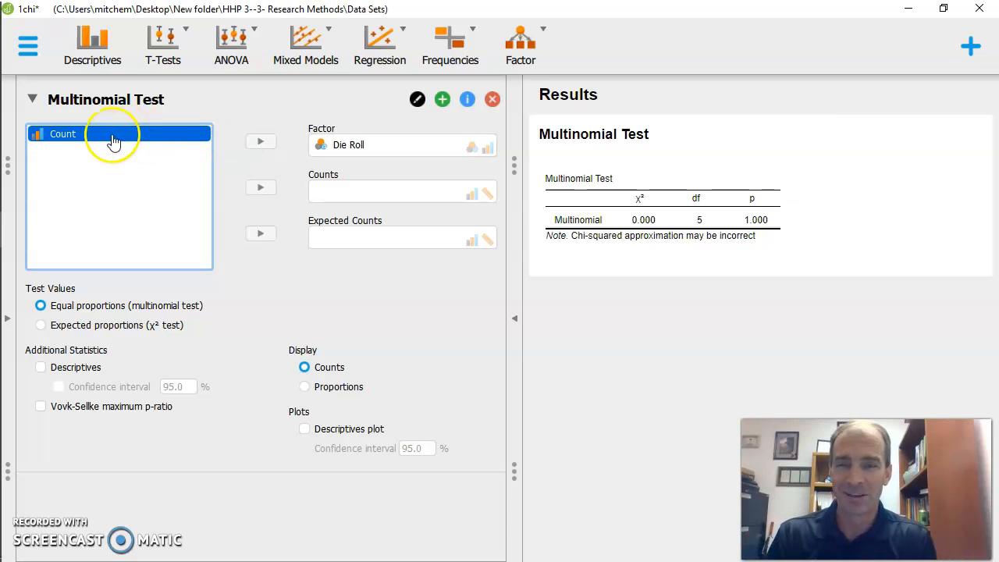
click(263, 191)
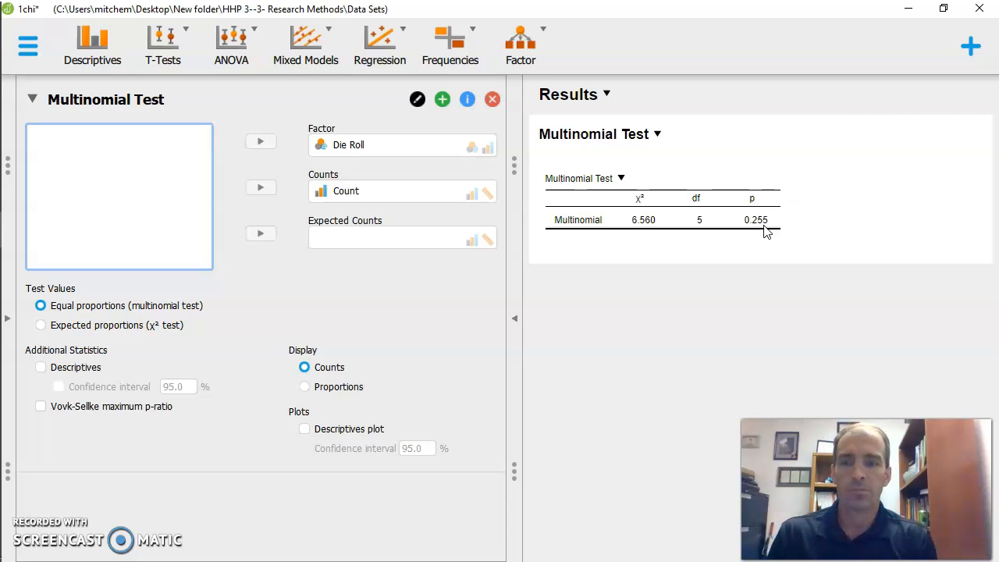
Switch the test values to expected proportions (χ² test) and review the hypothesis value rows for all six die faces
click(111, 328)
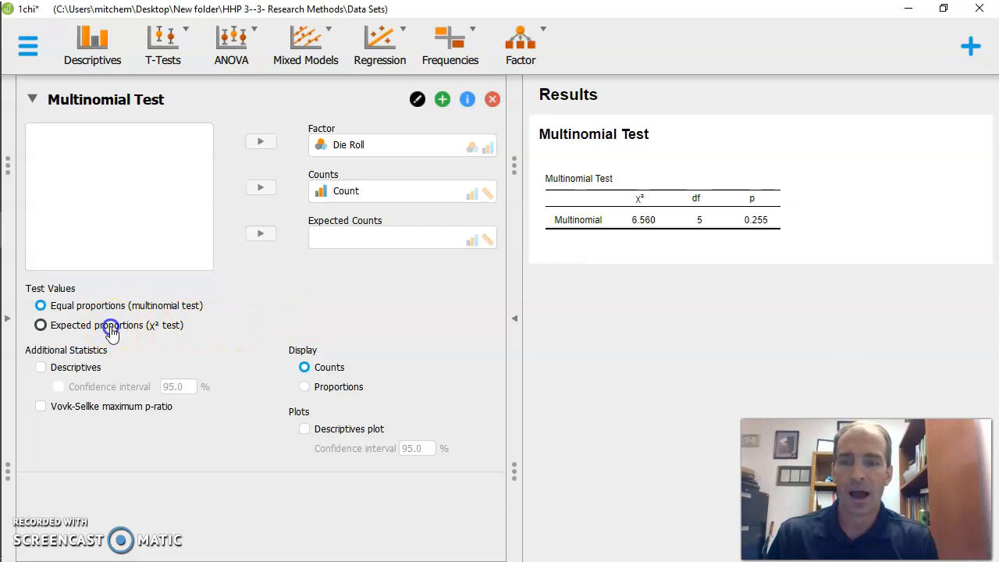
drag(512, 349, 514, 438)
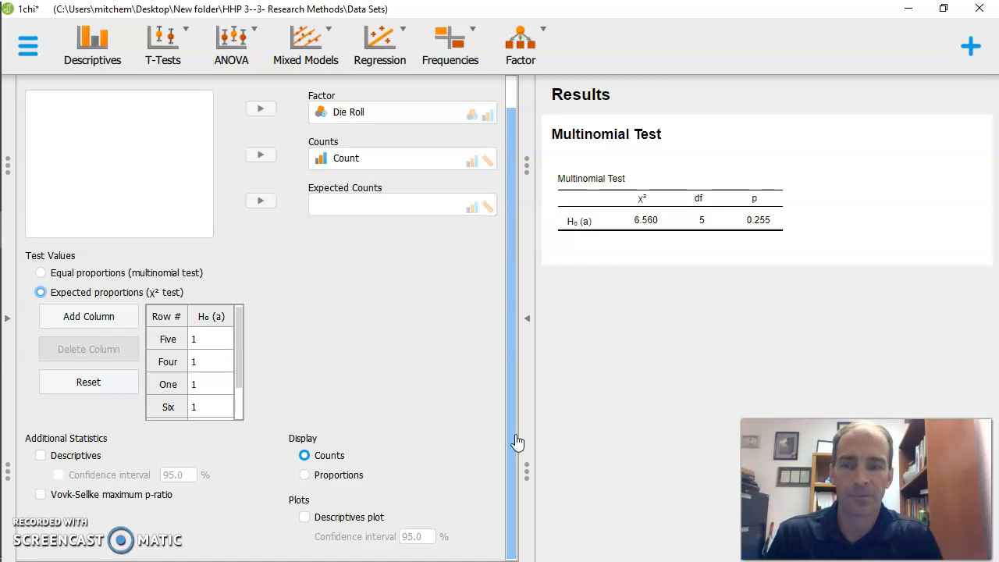
click(240, 340)
drag(240, 340, 239, 397)
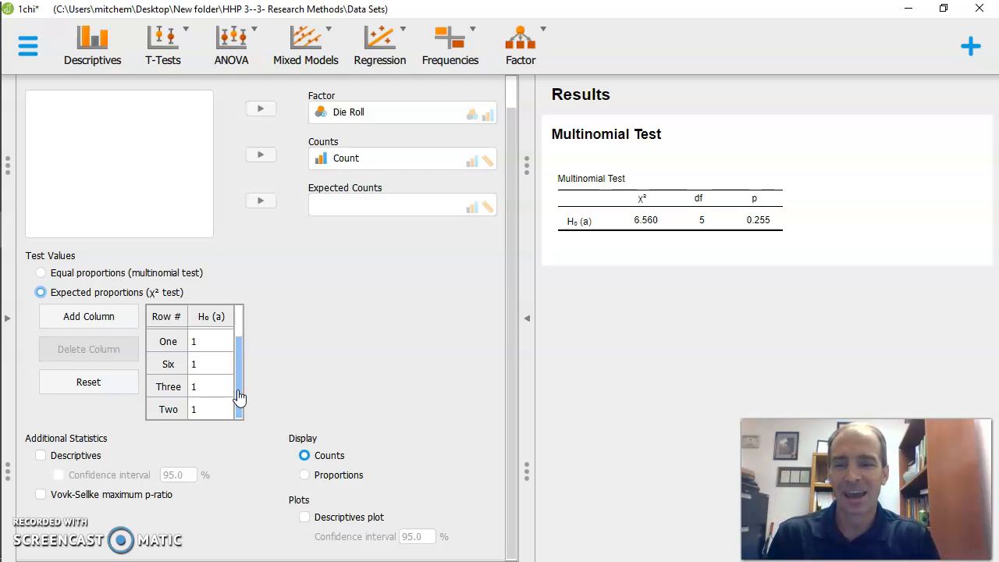
mouse_move(238, 398)
mouse_down()
mouse_move(239, 341)
mouse_move(239, 414)
mouse_up()
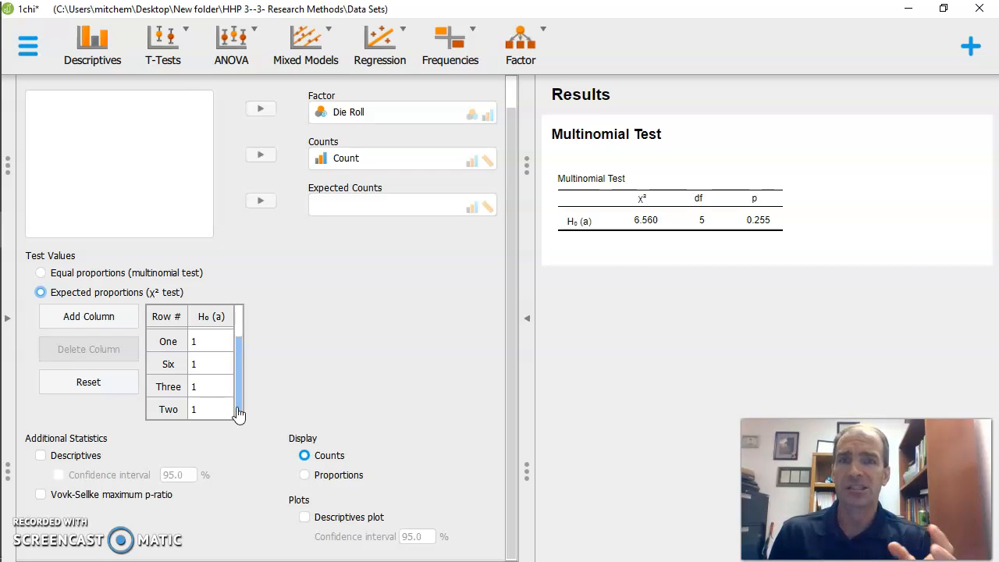
drag(238, 414, 252, 364)
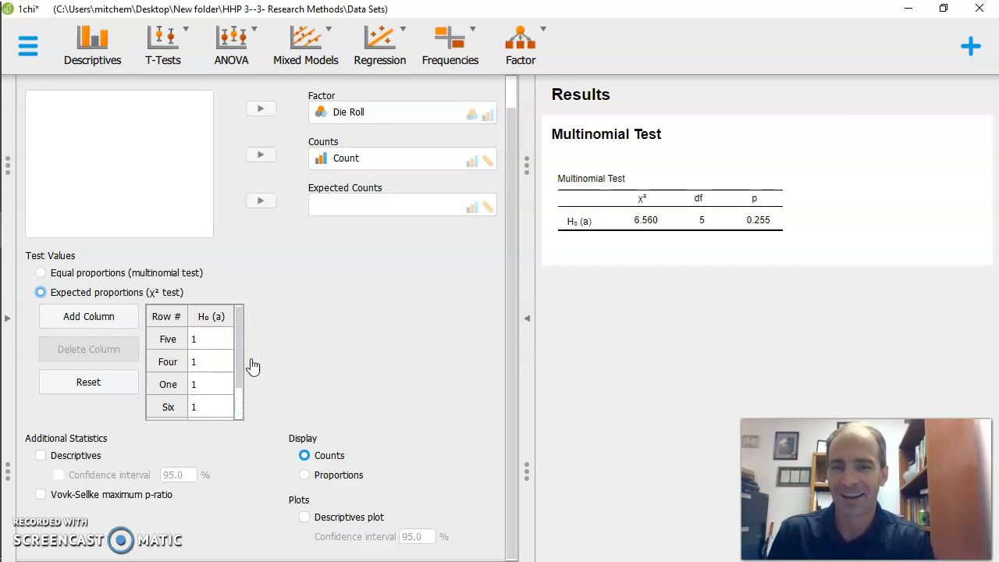
Set the expected proportion weights in the H₀ (a) column to 3 for Six and 2 for Five
double_click(206, 407)
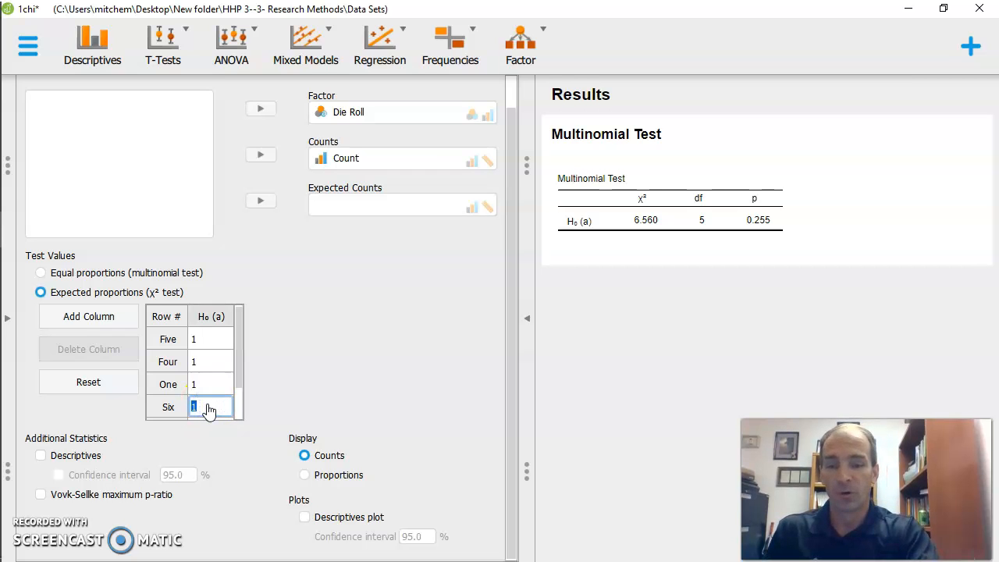
text(3)
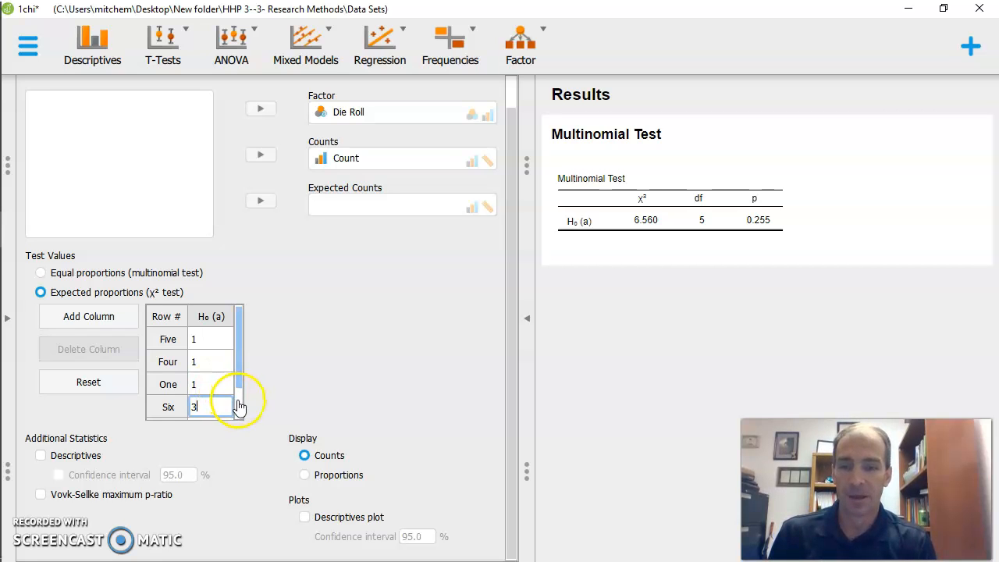
click(238, 402)
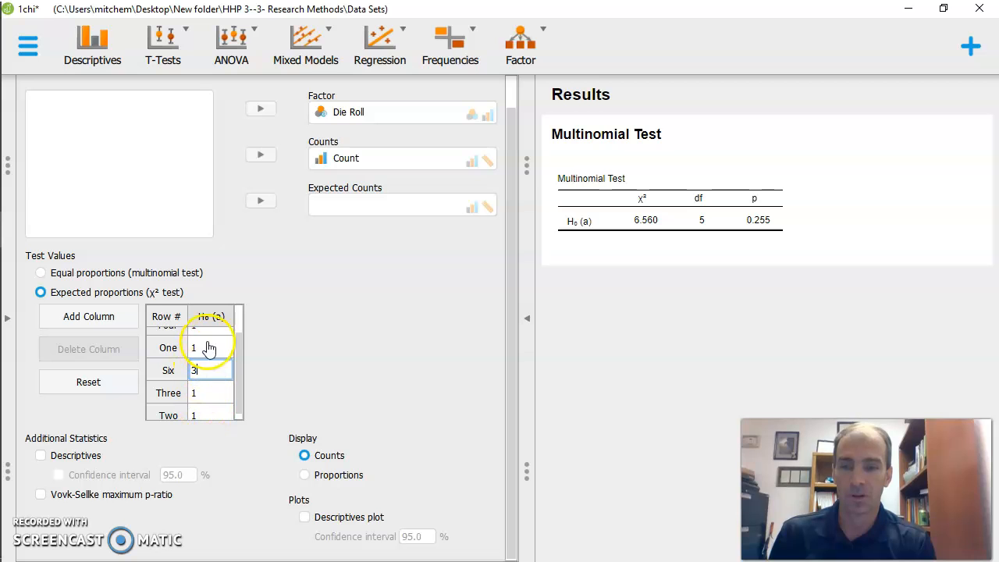
click(239, 322)
click(198, 336)
text(2)
click(266, 355)
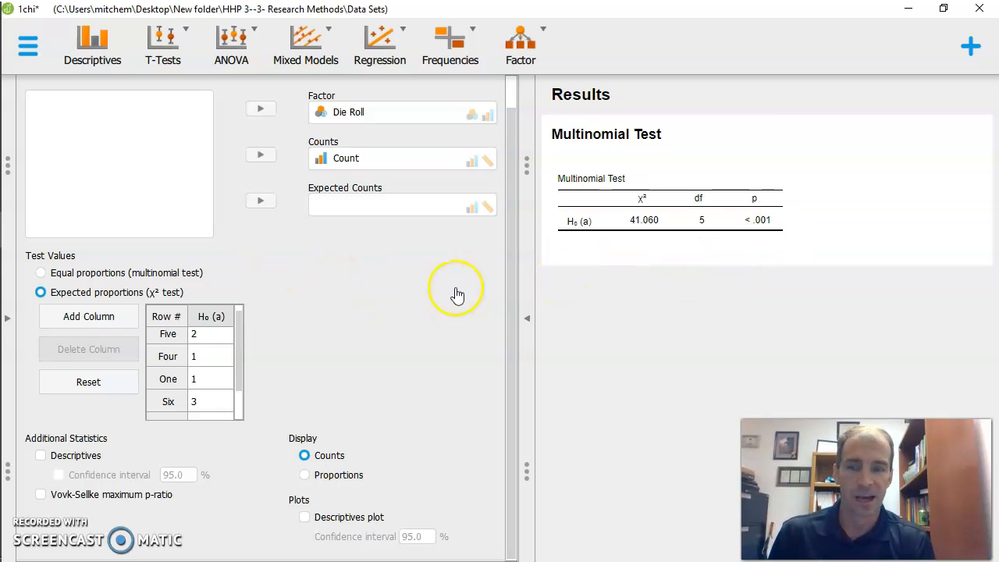
Display the results as proportions and add a descriptives plot to the Multinomial Test
drag(241, 360, 243, 395)
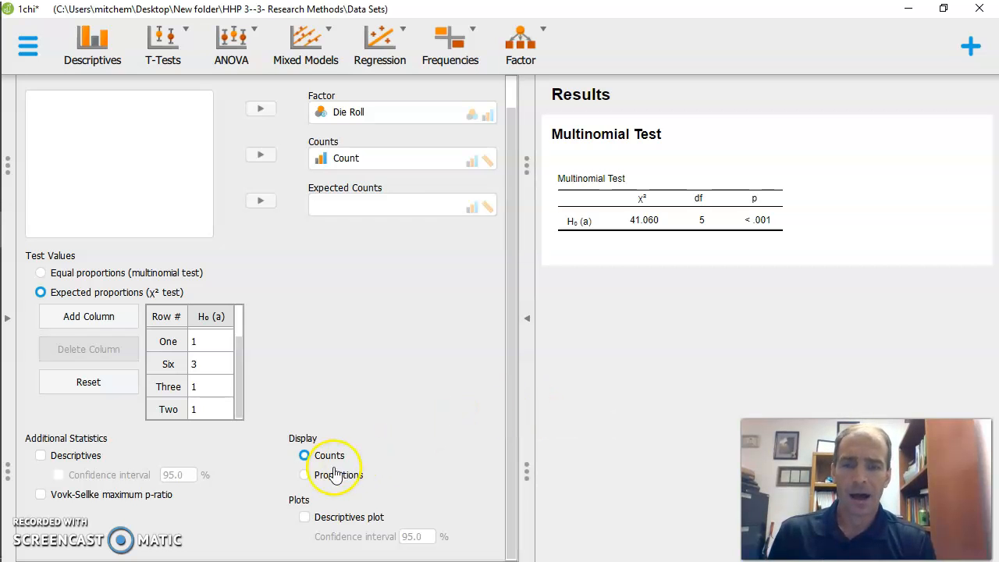
click(306, 476)
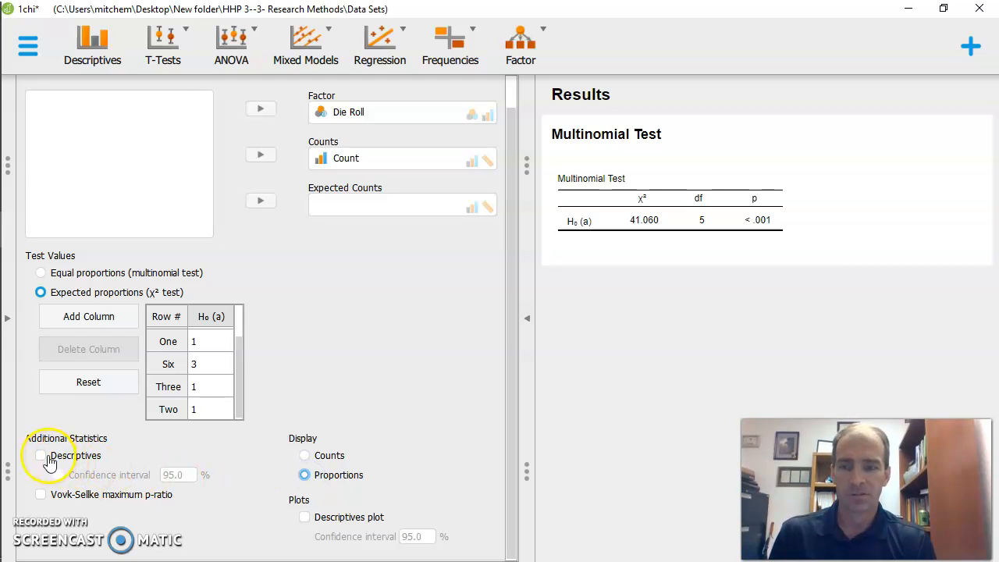
click(304, 518)
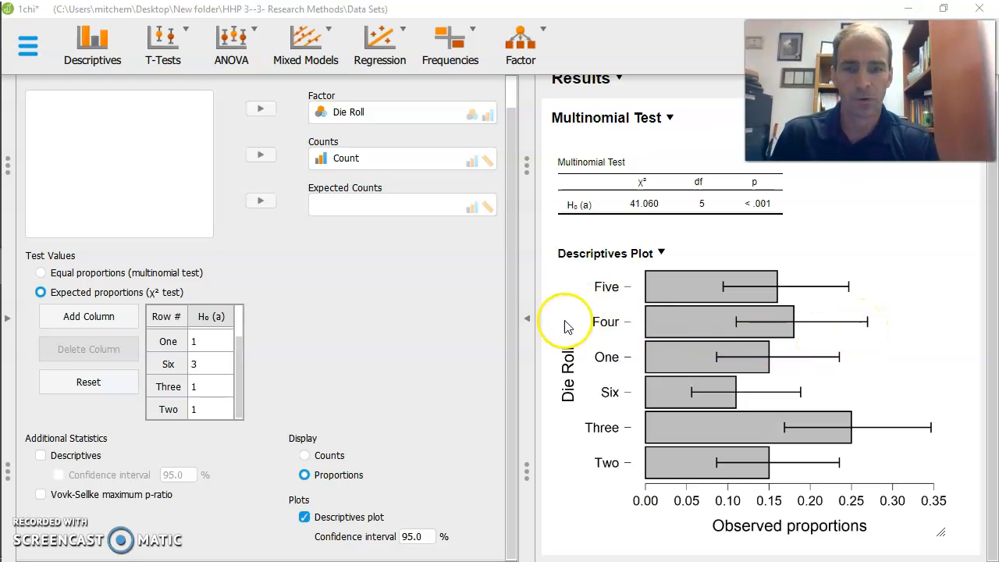
Add the descriptives table and view its observed and expected proportions in the results
click(513, 342)
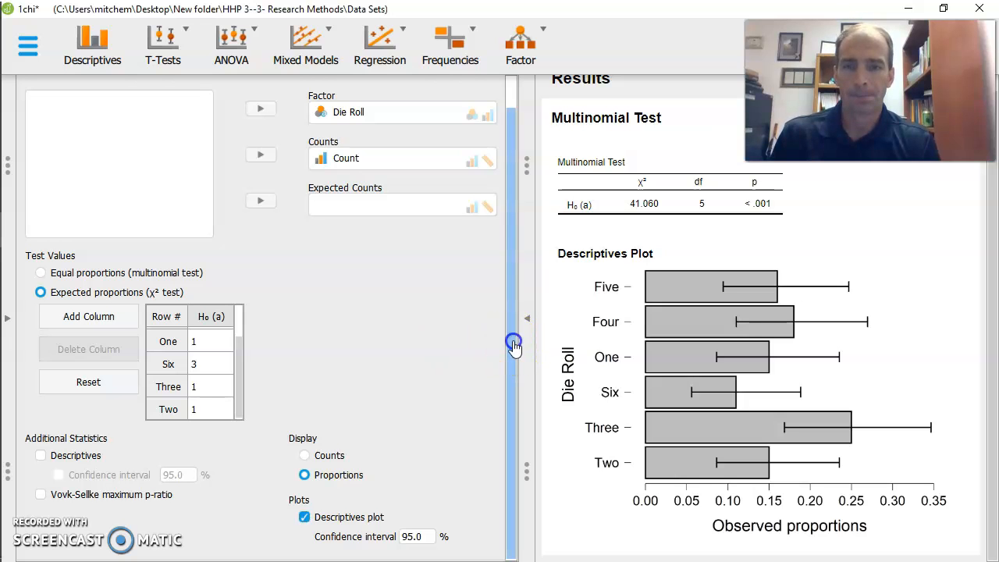
click(41, 460)
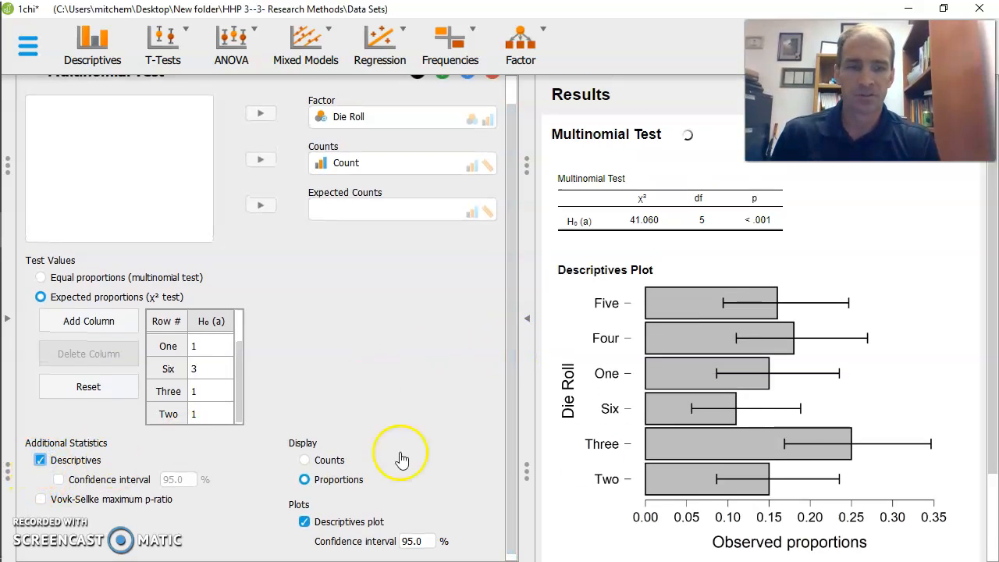
click(995, 524)
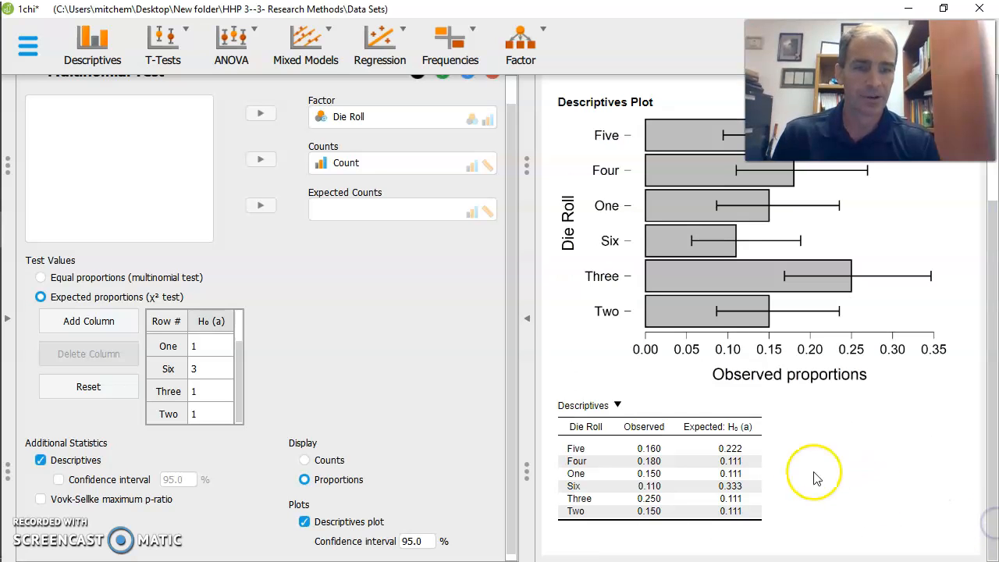